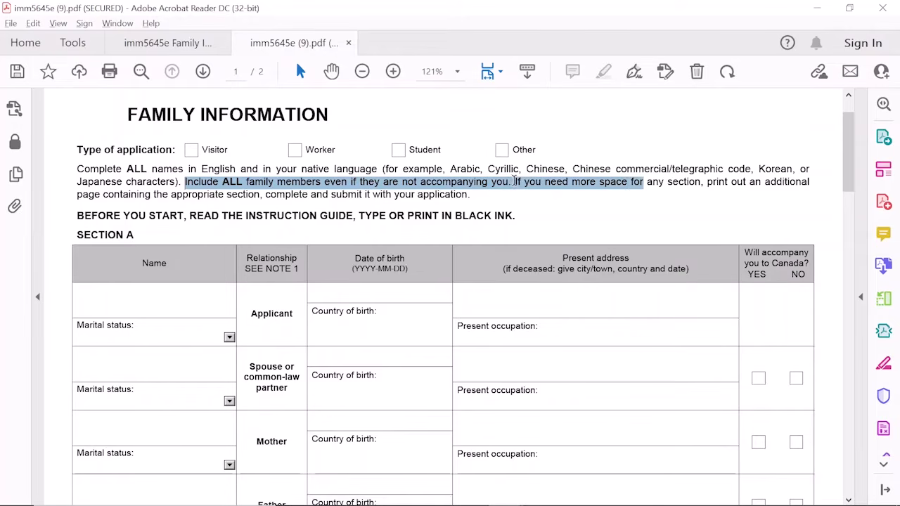
Highlight the notes about including all family members and adding an extra page, then deselect them
left_click_drag(512, 181, 805, 181)
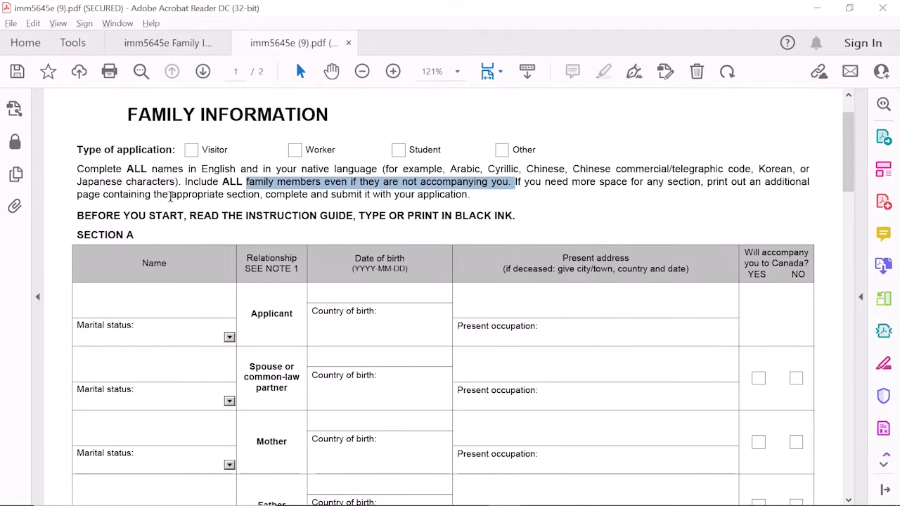
left_click_drag(171, 196, 477, 197)
left_click(475, 197)
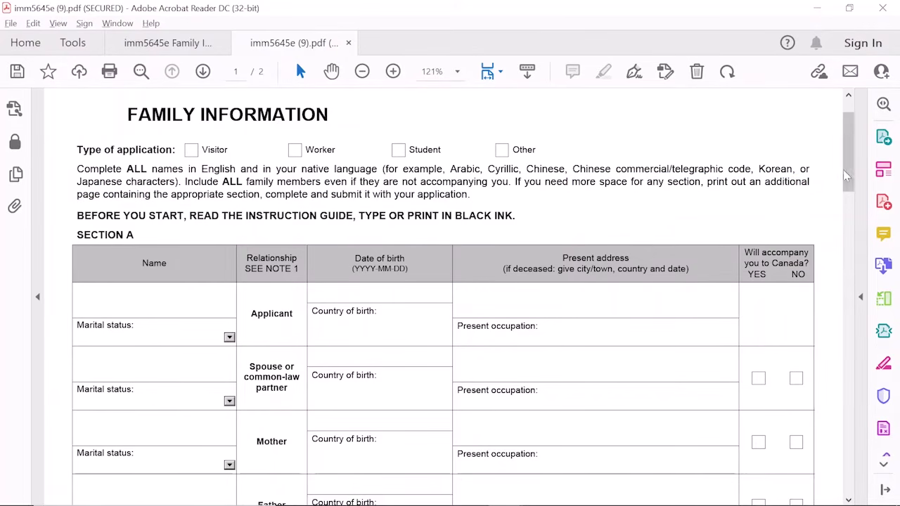
left_click_drag(850, 170, 852, 193)
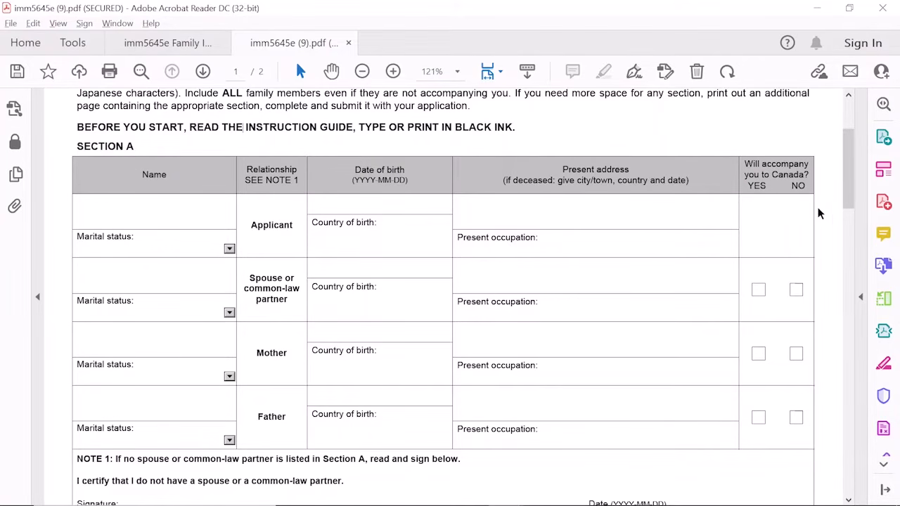
left_click_drag(847, 173, 848, 192)
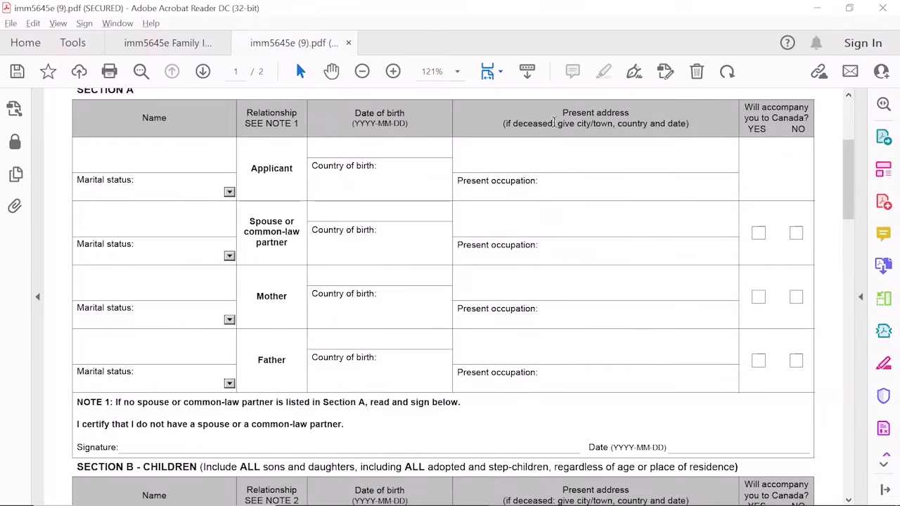
Highlight and deselect the deceased-address note in the Present address header and the NOTE 1 no-spouse instruction
left_click_drag(557, 124, 690, 124)
left_click(693, 123)
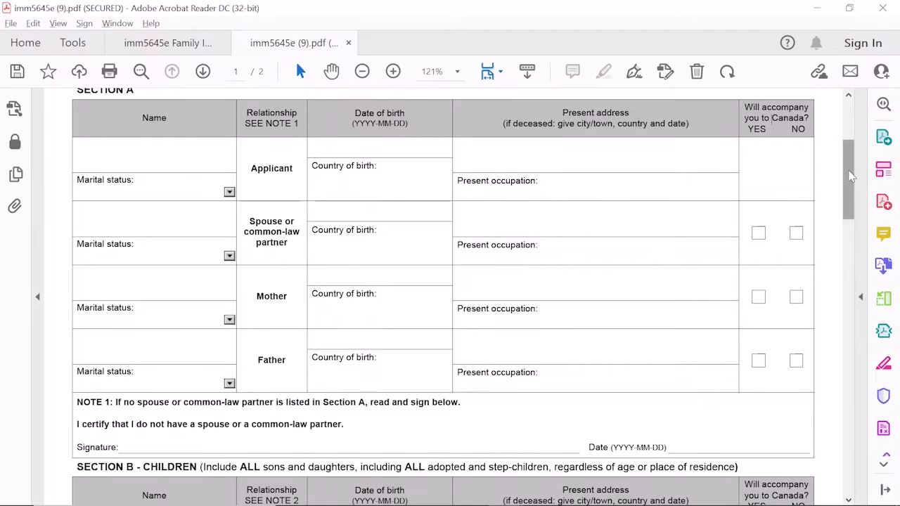
left_click_drag(848, 177, 857, 210)
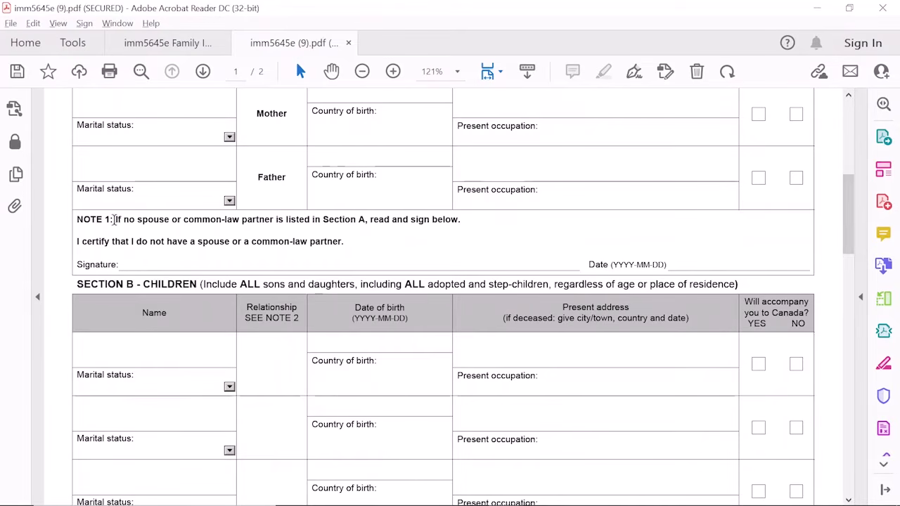
left_click_drag(115, 221, 465, 222)
left_click(465, 222)
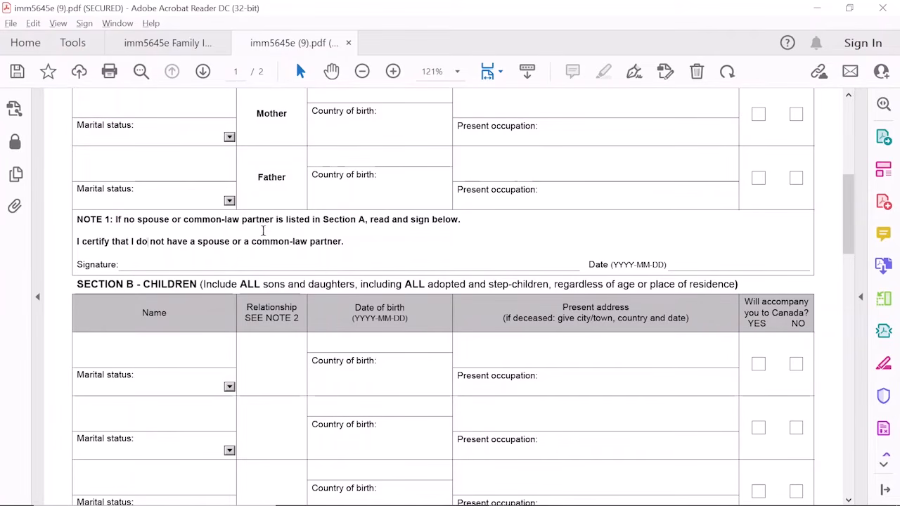
Scroll down the form to Section C, brothers and sisters, on page 2
left_click_drag(849, 239, 848, 217)
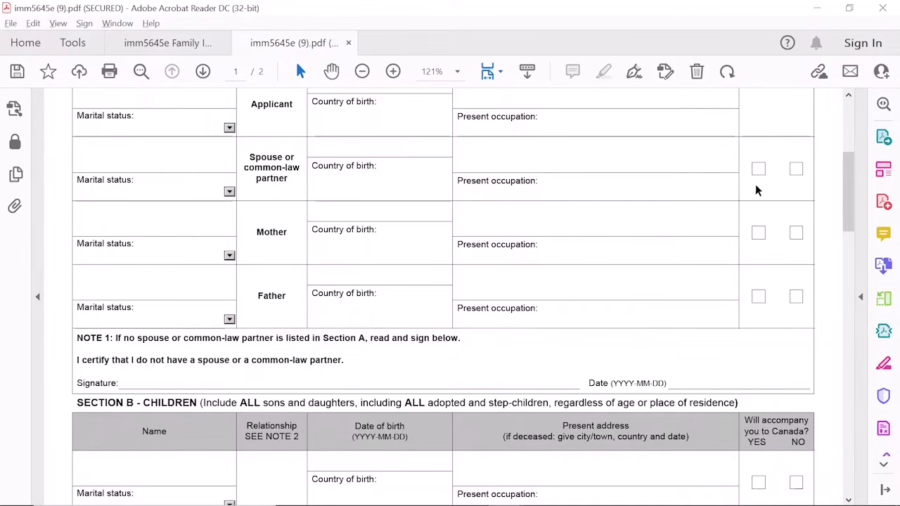
left_click_drag(849, 179, 856, 232)
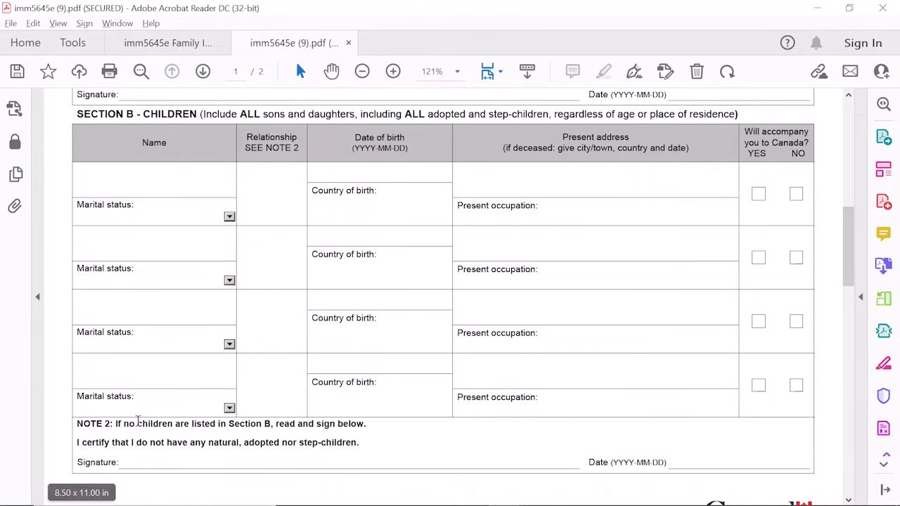
scroll(786, 271, "down", 1)
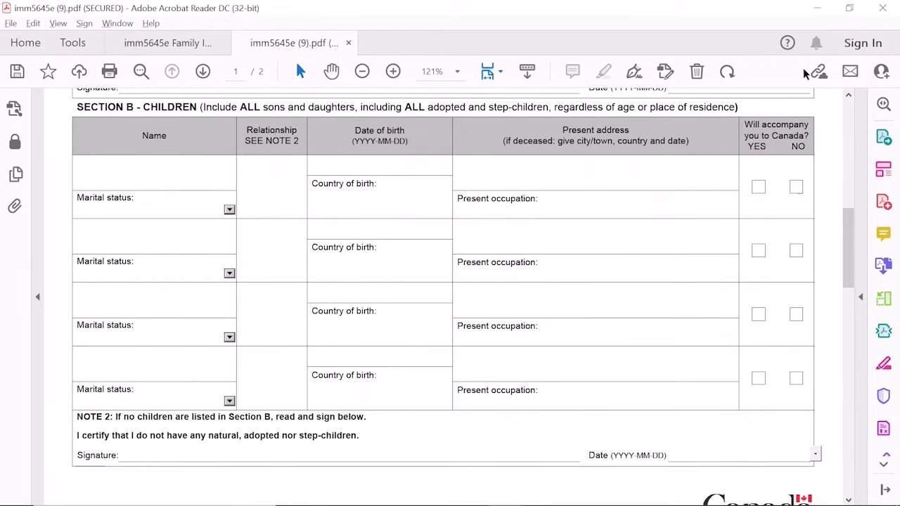
left_click_drag(849, 245, 858, 338)
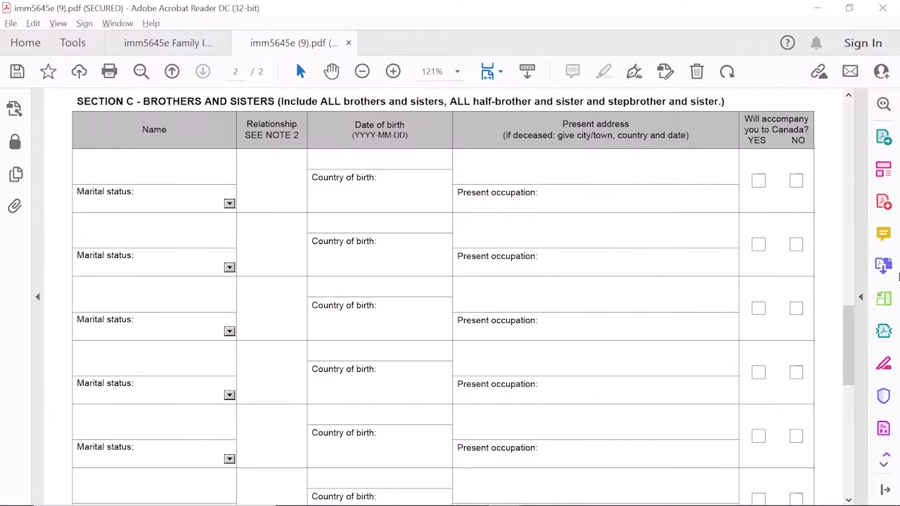
Select the 'Page 2 of 2' label, then scroll back up to the empty Section A table on page 1
left_click_drag(848, 332, 851, 321)
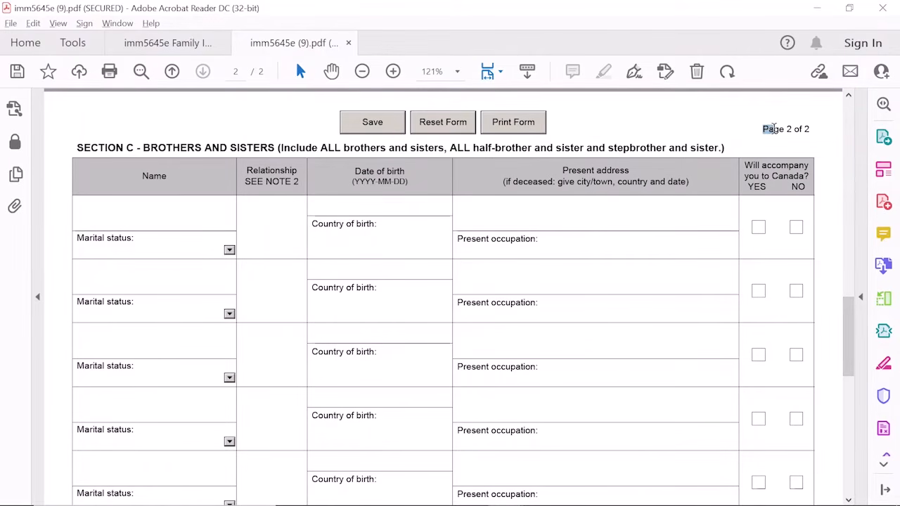
left_click_drag(763, 129, 809, 129)
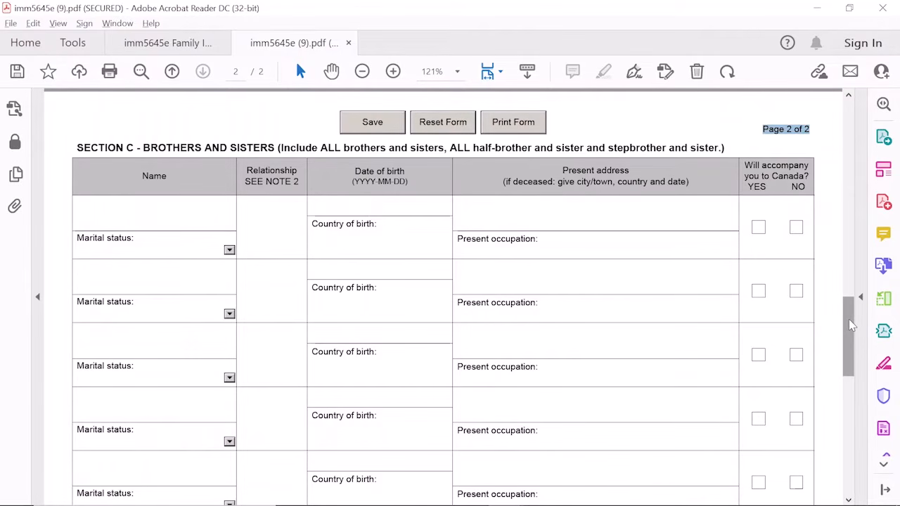
mouse_move(850, 325)
left_mouse_down()
mouse_move(854, 362)
mouse_move(852, 337)
left_mouse_up()
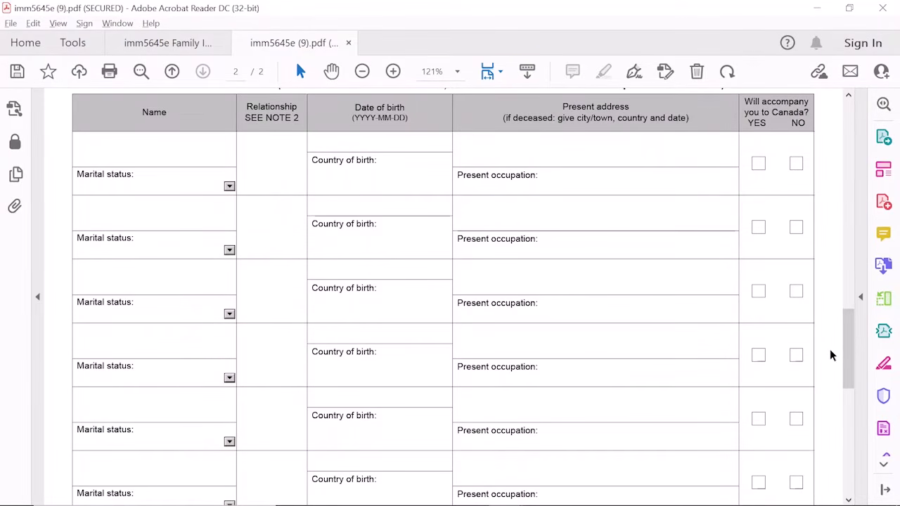
left_click_drag(847, 349, 837, 320)
left_click(764, 151)
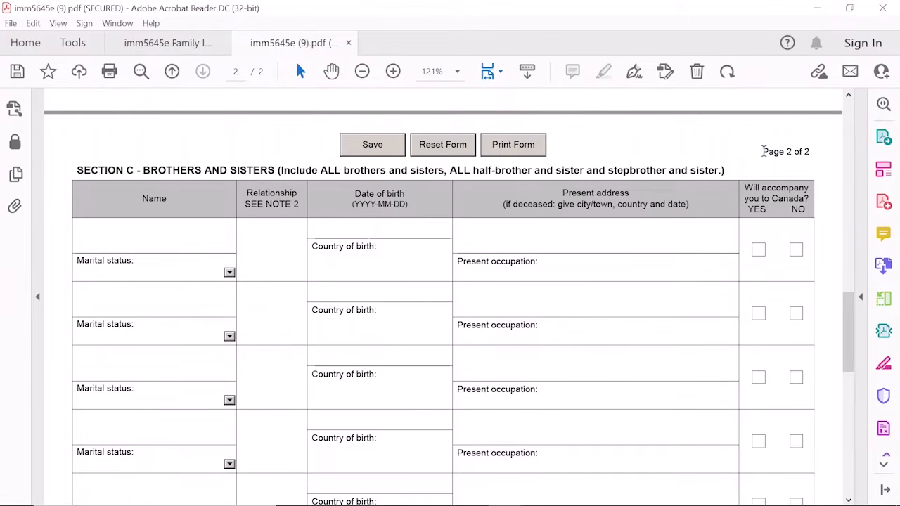
left_click_drag(764, 151, 812, 153)
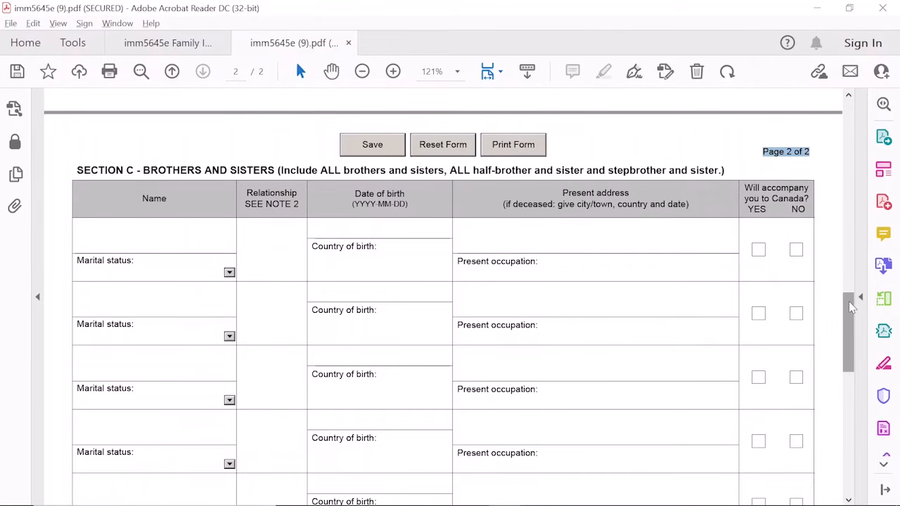
mouse_move(853, 300)
left_mouse_down()
mouse_move(862, 349)
mouse_move(853, 415)
mouse_move(852, 144)
left_mouse_up()
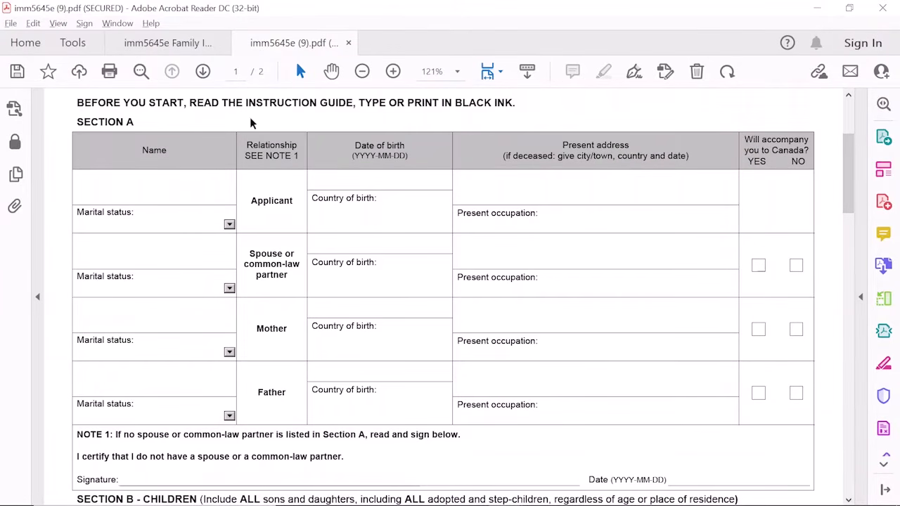
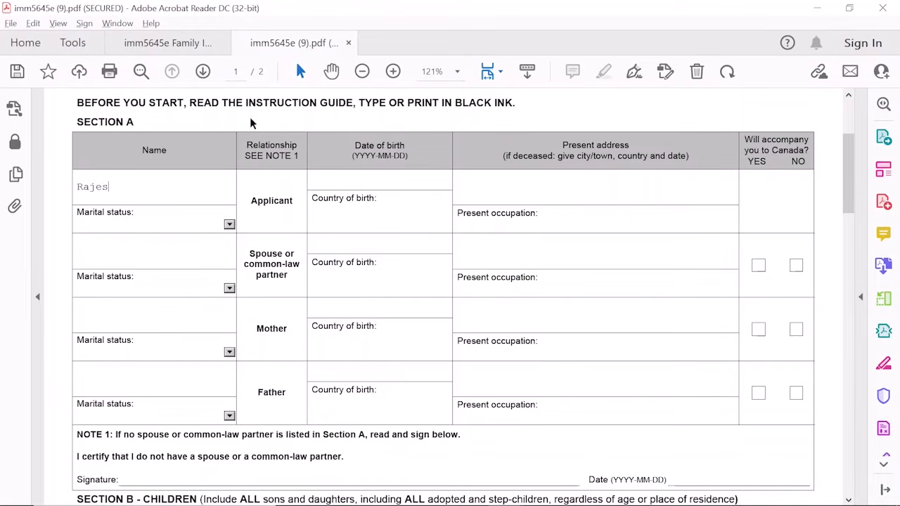
Finish typing the applicant's full name in the Applicant Name field and expand the marital status choices
key("Return")
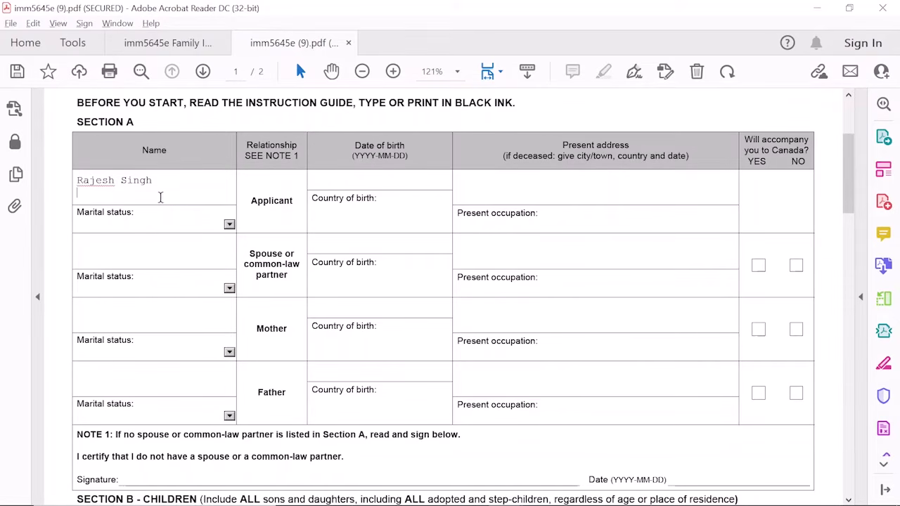
scroll(162, 195, "up", 3)
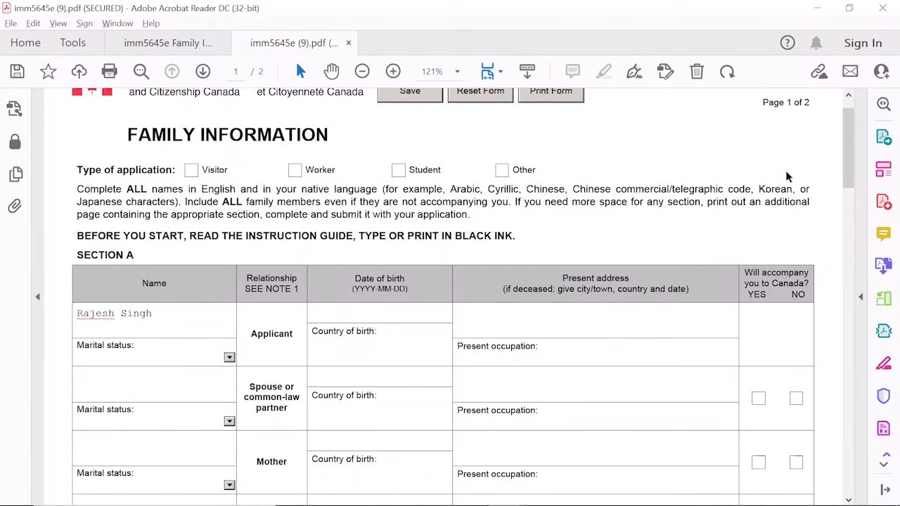
scroll(839, 145, "down", 3)
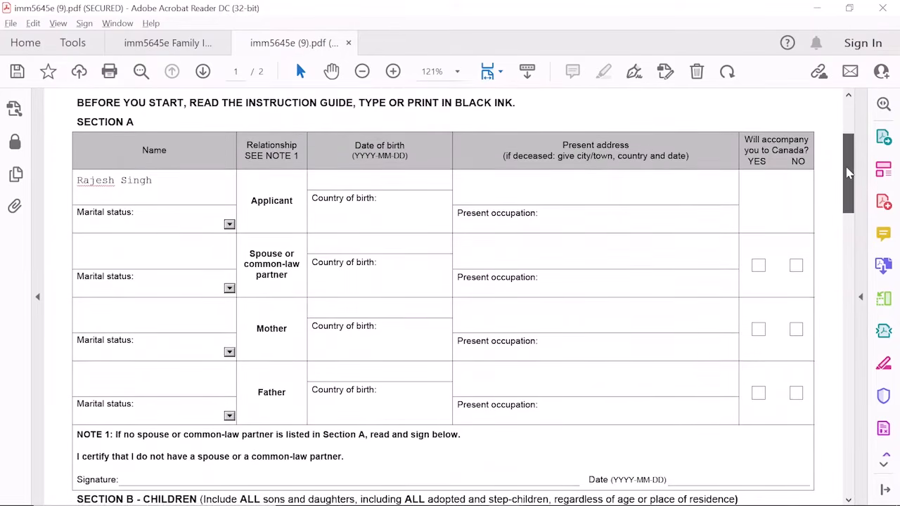
left_click(229, 225)
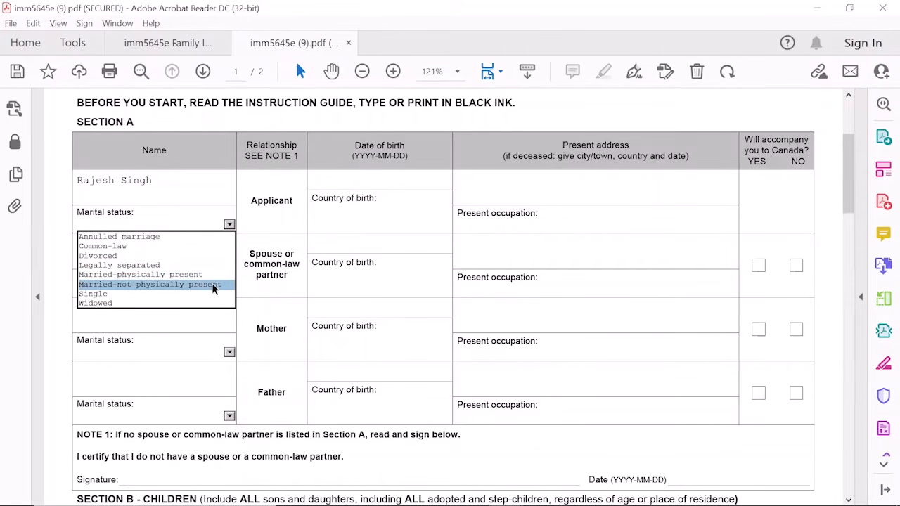
left_click(119, 274)
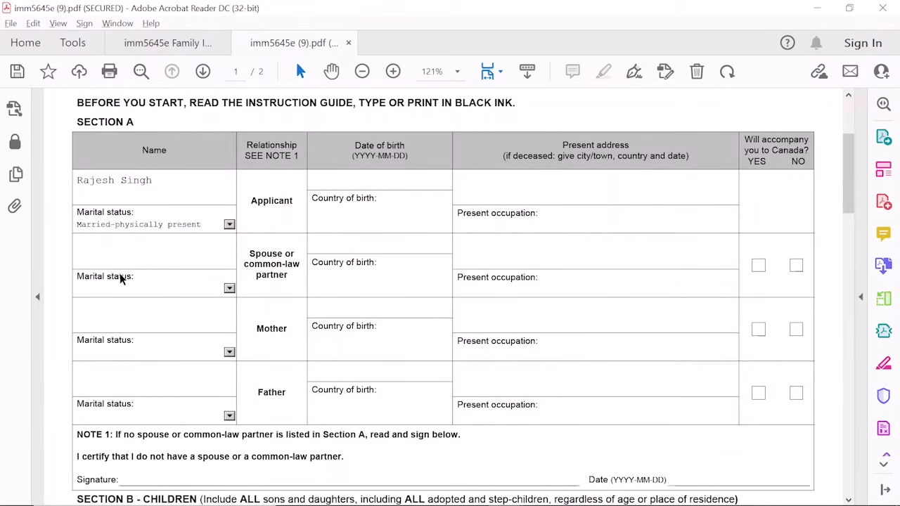
left_click(365, 179)
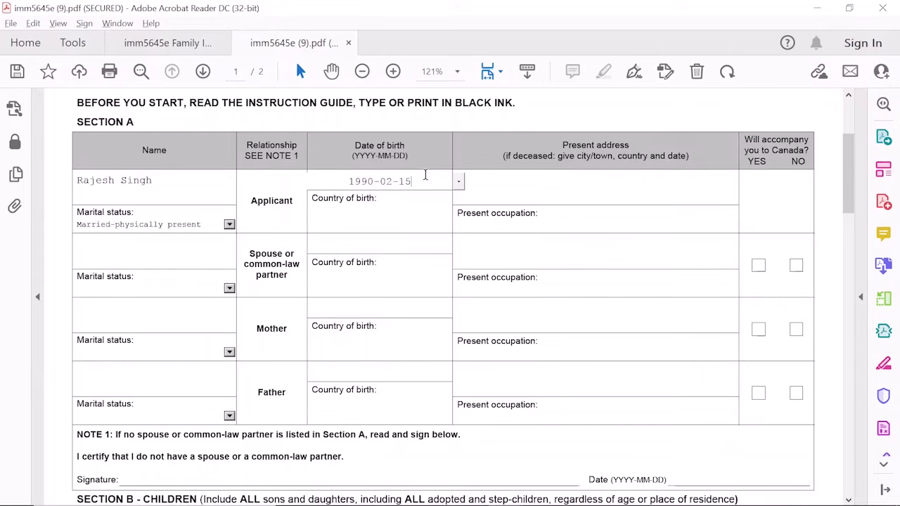
left_click(393, 227)
type("India")
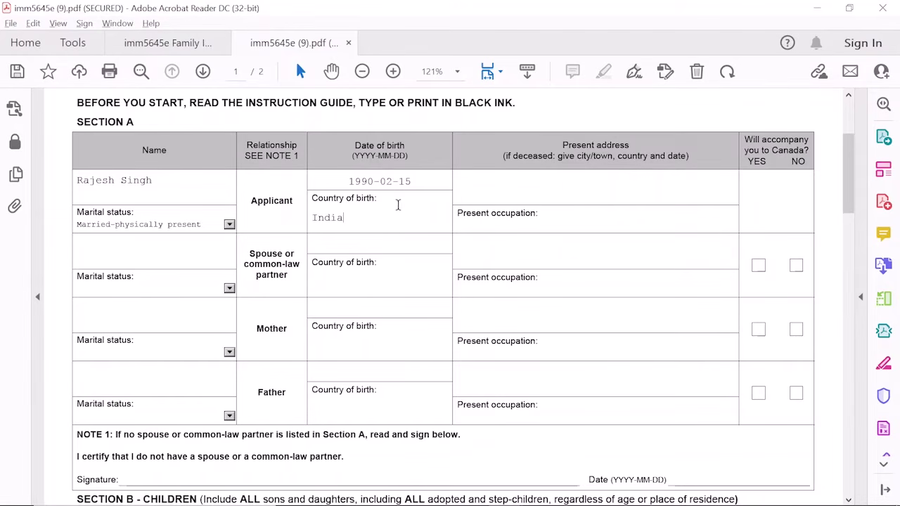
Enter the applicant's New Delhi home address and start the occupation Electrical Engineer
left_click(544, 193)
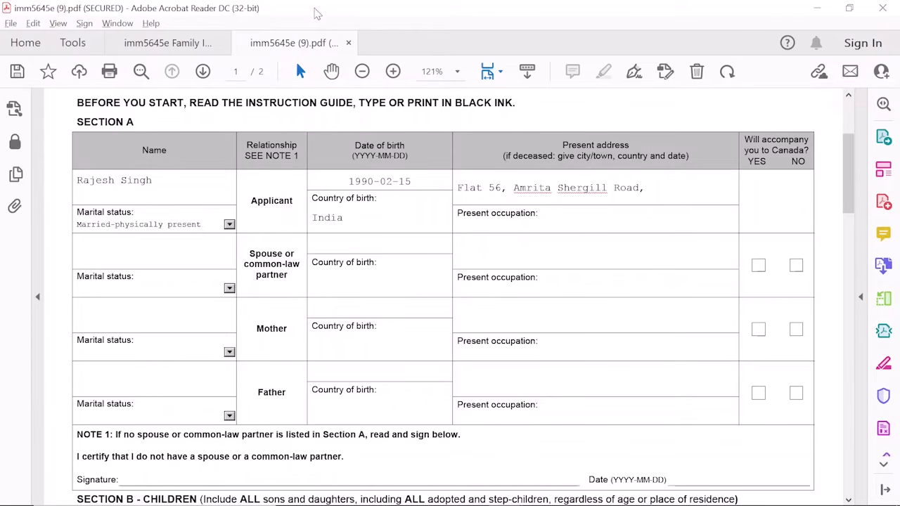
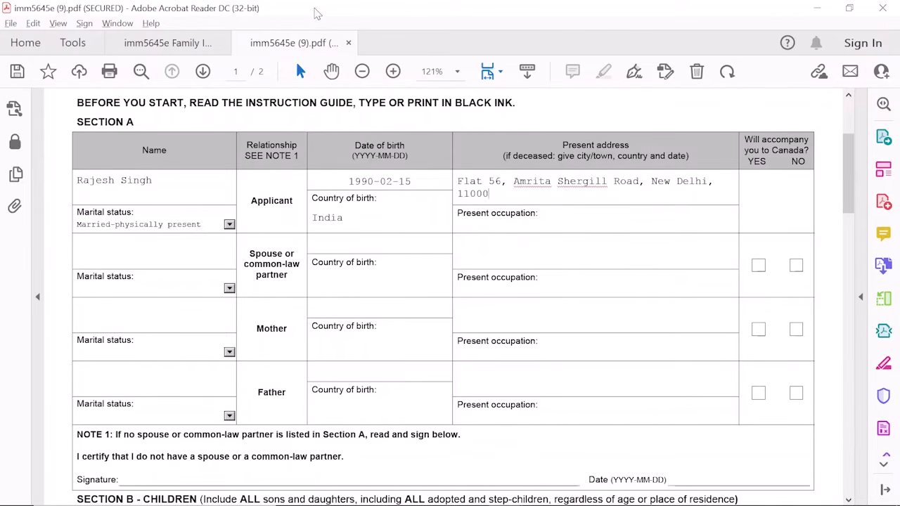
key("Tab")
type("Elec")
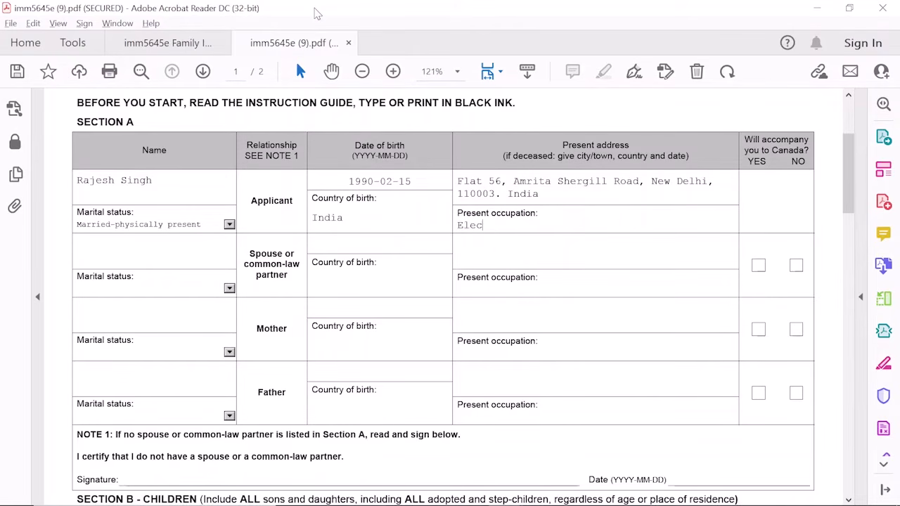
type("trical Engineer")
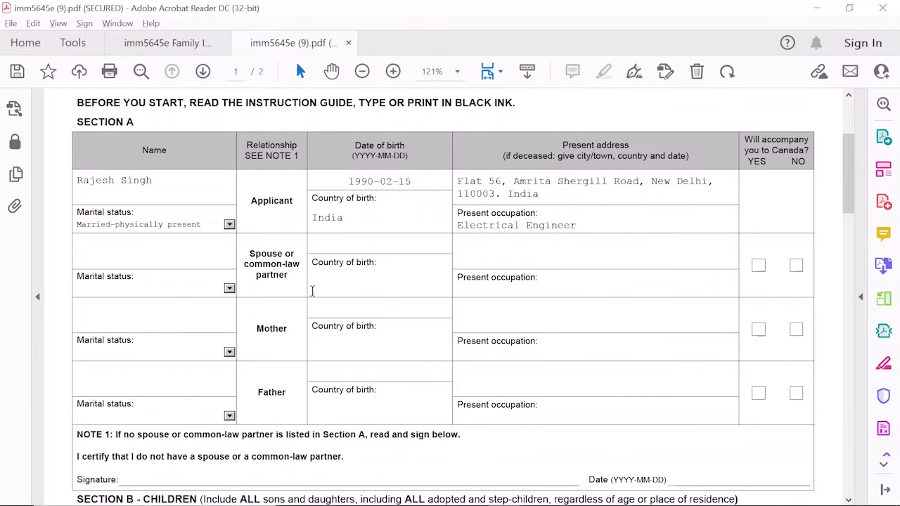
left_click(211, 251)
left_click(175, 288)
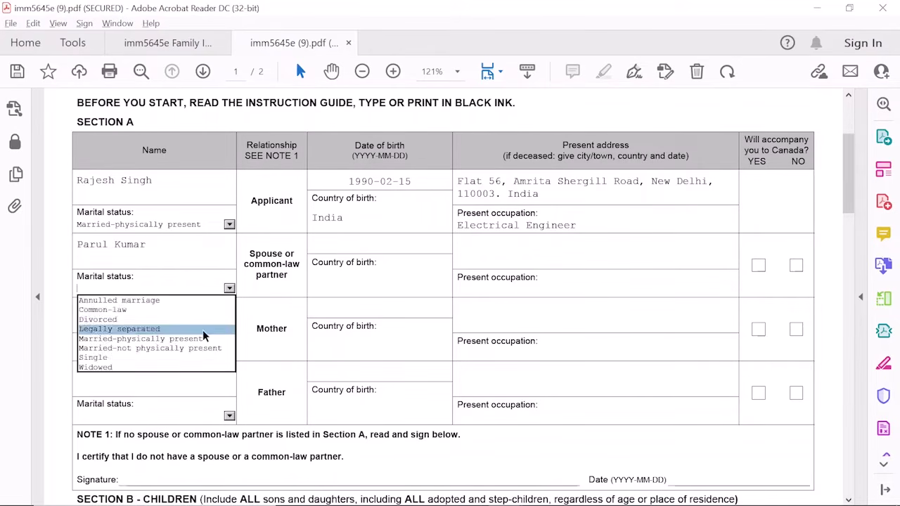
left_click(202, 330)
left_click(333, 244)
type("1992-05-28")
left_click(424, 283)
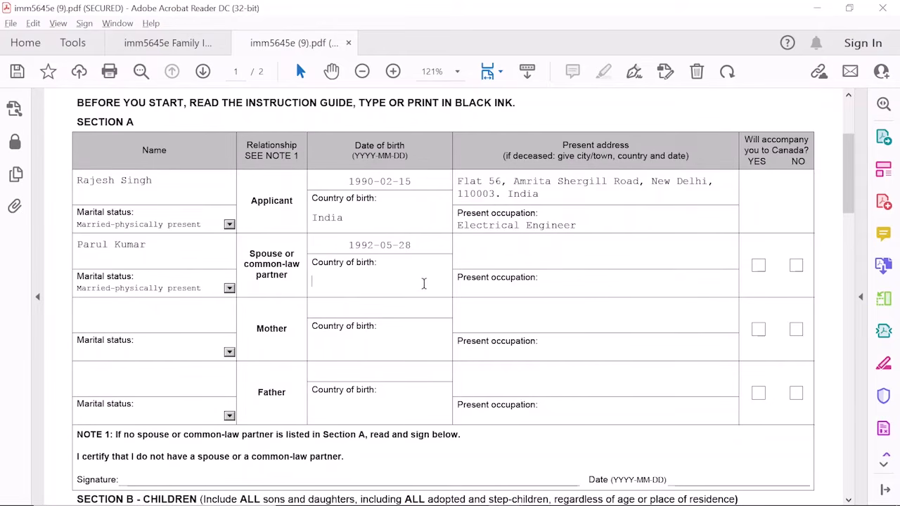
type("India")
Copy the applicant's address into the spouse's row, add occupation Math teacher, and tick accompanying YES
left_click_drag(458, 182, 540, 199)
key("ctrl+c")
left_click(520, 255)
key("ctrl+v")
left_click(552, 287)
type("Math teacher")
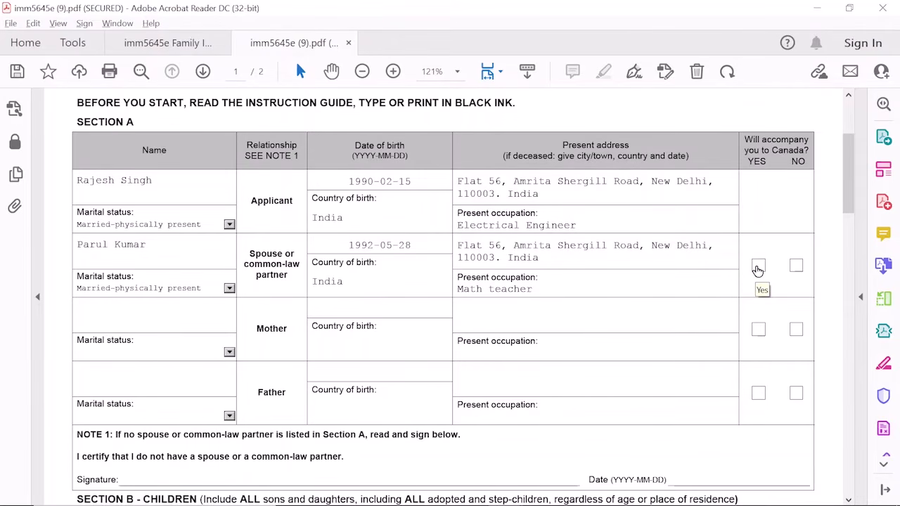
left_click(757, 267)
left_click(161, 310)
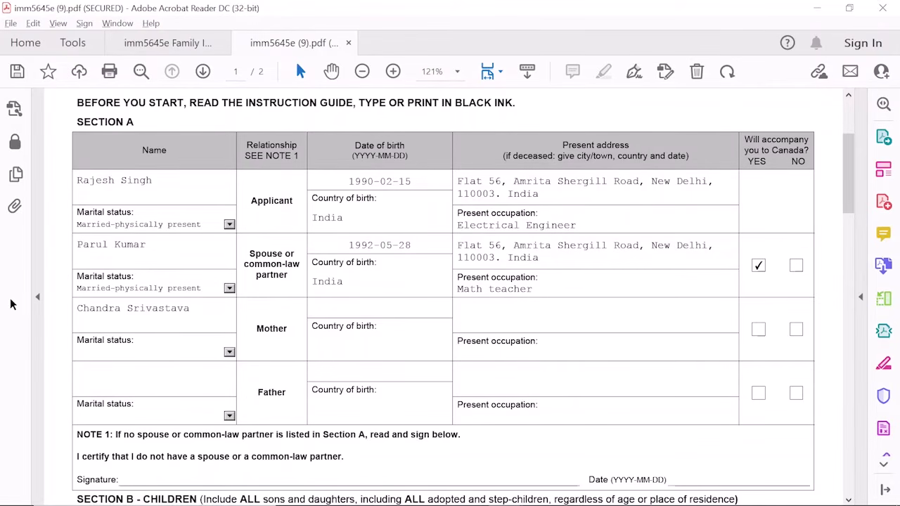
left_click(229, 351)
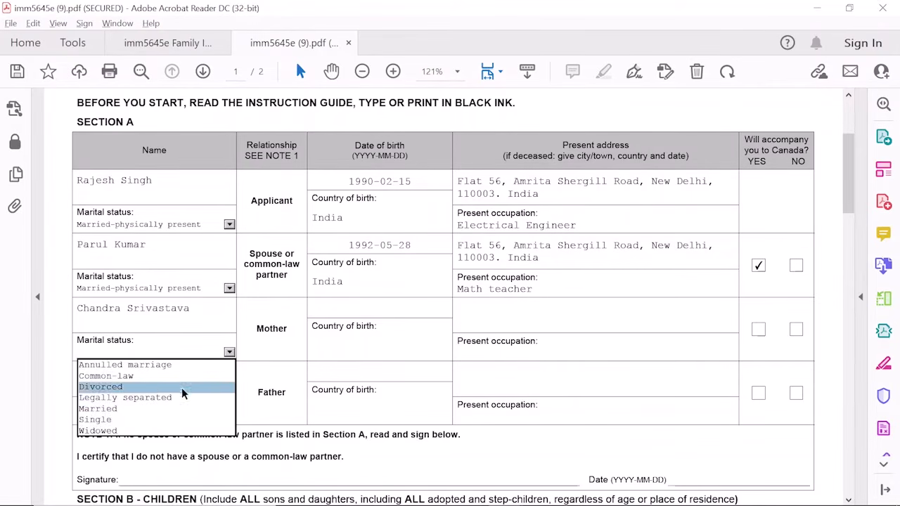
left_click(176, 430)
type("1959-01-18")
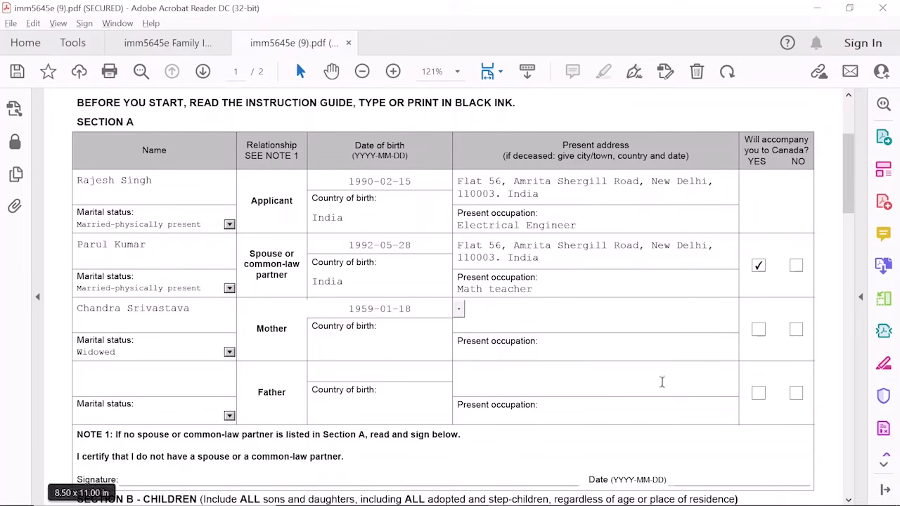
left_click(380, 348)
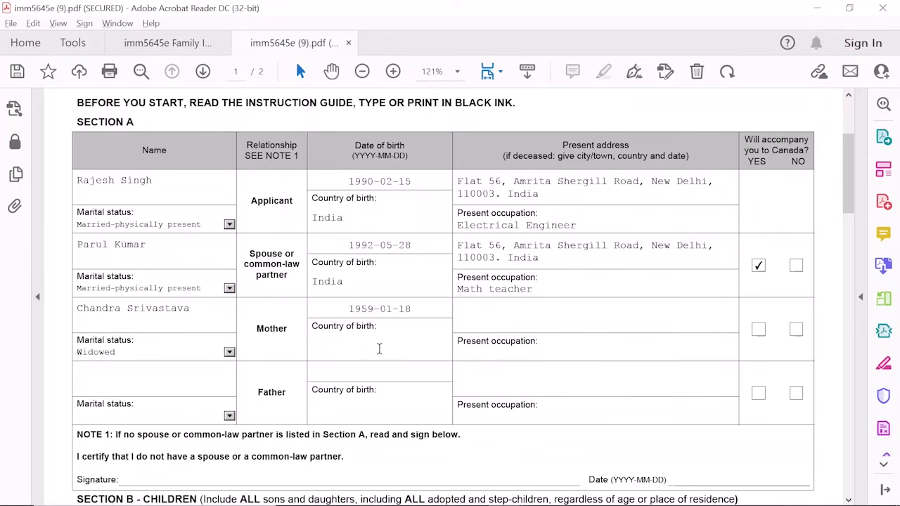
type("India")
Enter the mother's New Delhi address, occupation Retired, and tick NO for accompanying
left_click(524, 317)
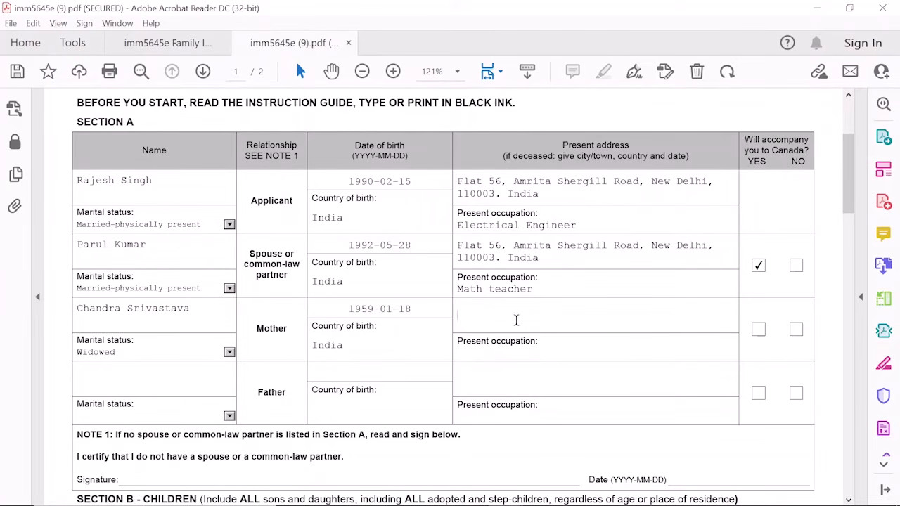
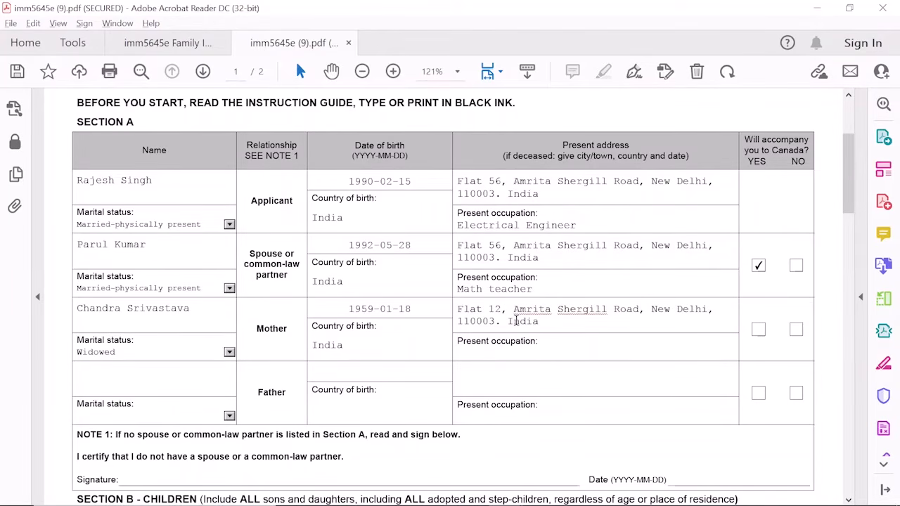
left_click(560, 357)
type("Retired")
left_click(796, 329)
left_click(196, 381)
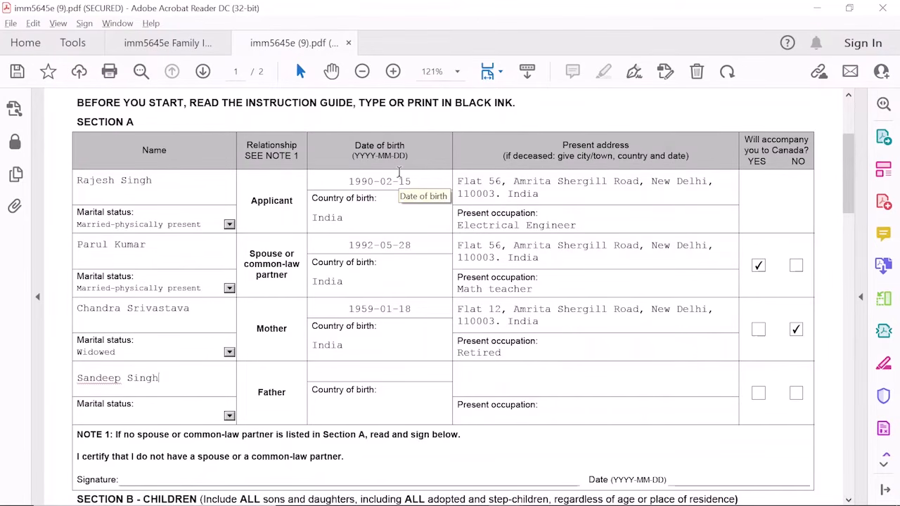
left_click(229, 415)
left_click(148, 472)
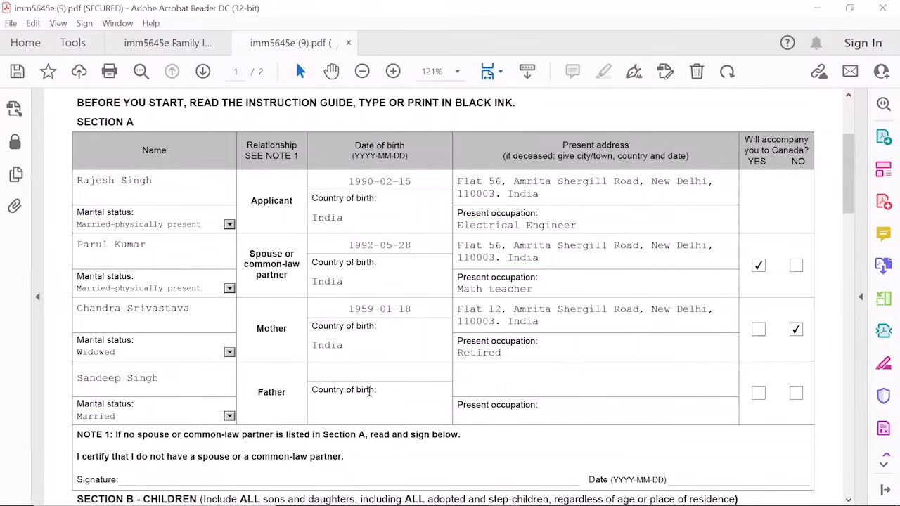
key("Tab")
type("1948-10-31")
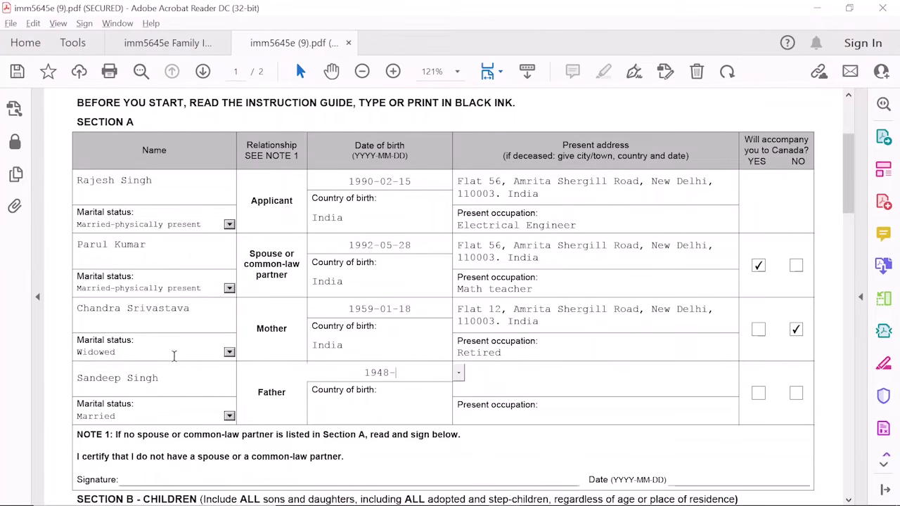
left_click(393, 416)
type("India")
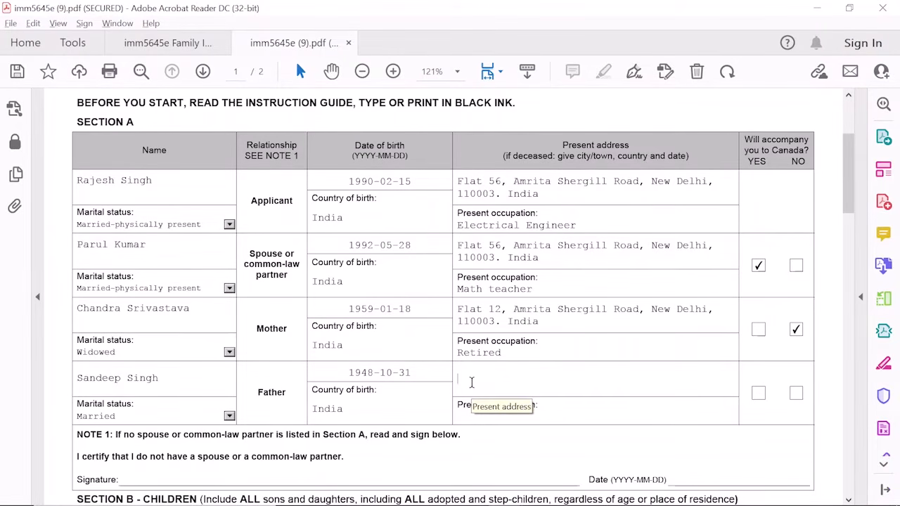
Give the father address 'Deceased: New Delhi, India. 2012-05-05', tick NO, and occupation Deceased
left_click(471, 382)
type("Deceased: New Delhi, India. 2012")
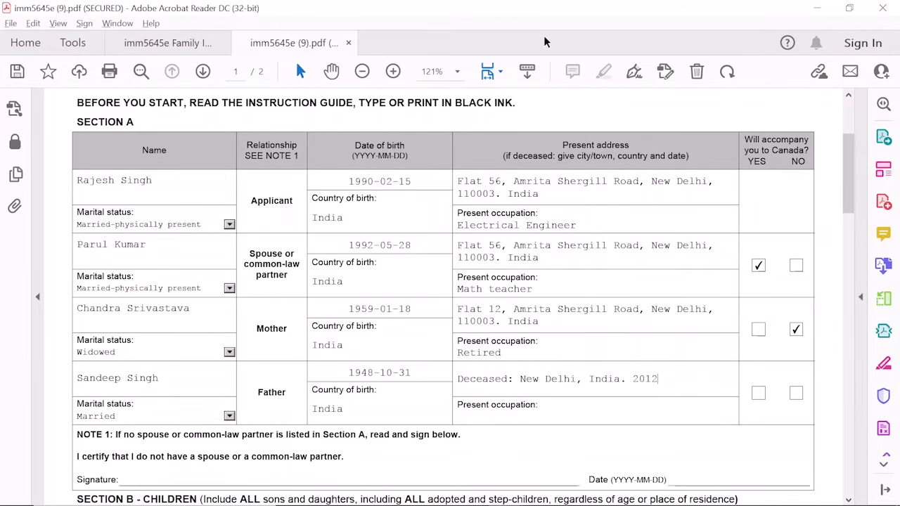
type("-05-05")
left_click(797, 394)
left_click(498, 417)
type("Deceased.")
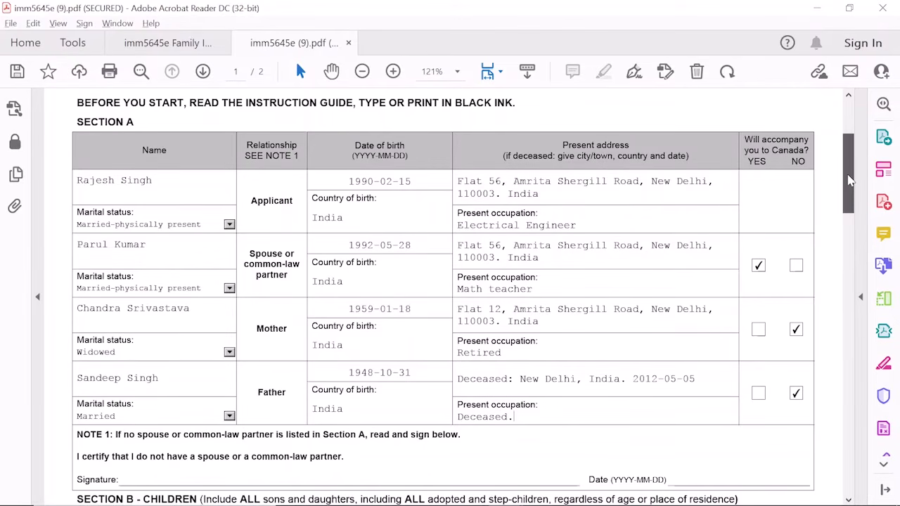
left_click_drag(848, 181, 850, 205)
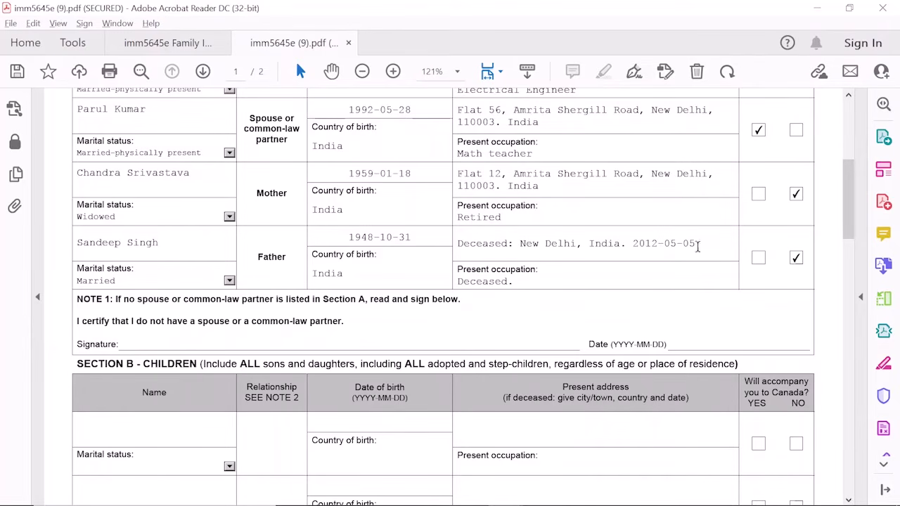
scroll(848, 222, "up", 1)
scroll(848, 222, "up", 3)
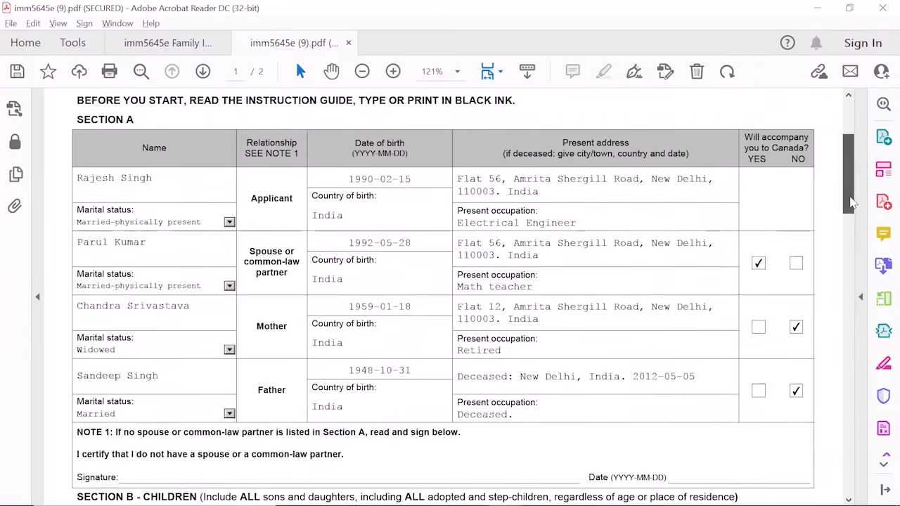
scroll(848, 222, "down", 1)
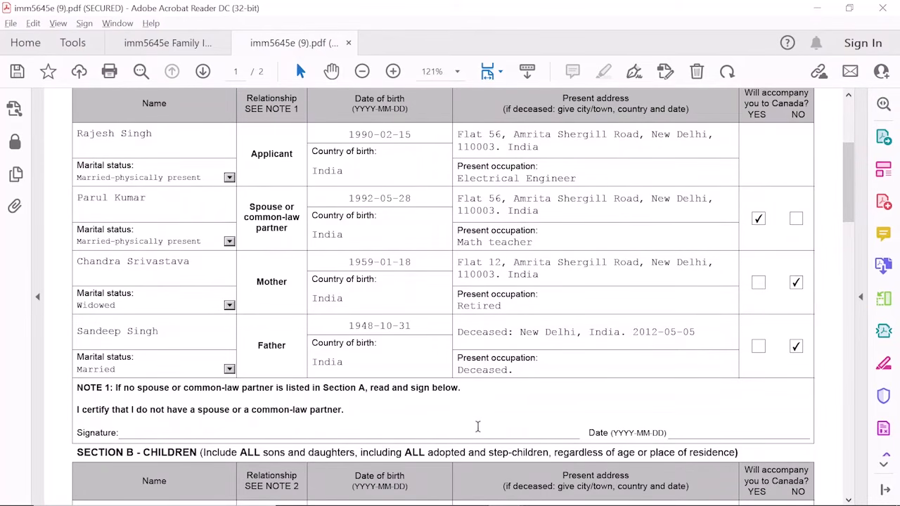
scroll(818, 225, "up", 1)
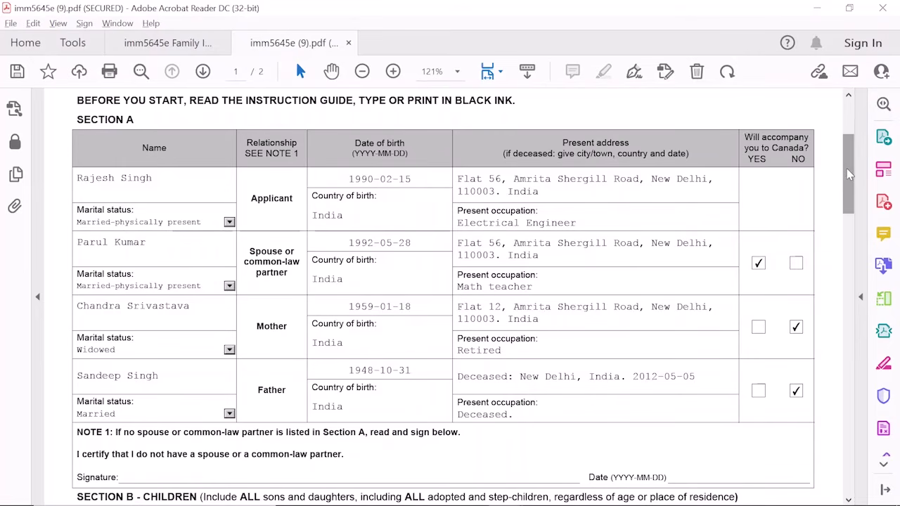
left_click_drag(847, 175, 860, 246)
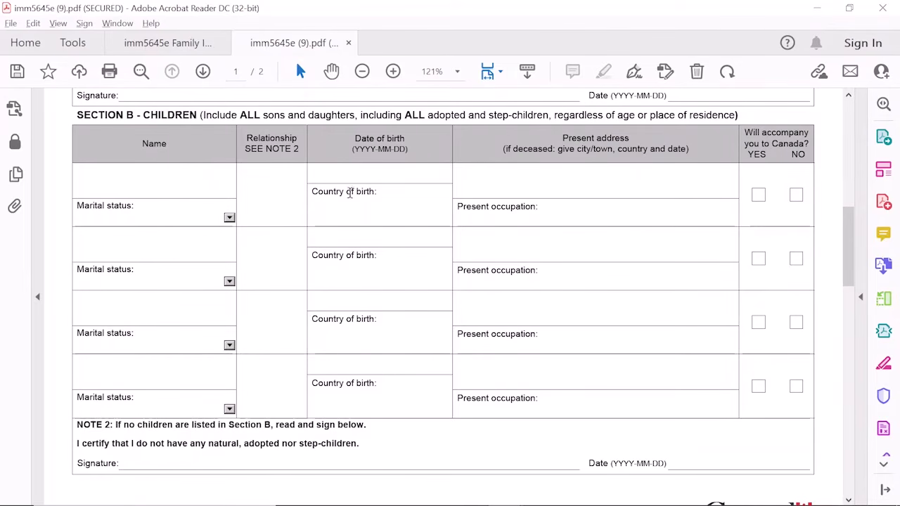
left_click_drag(845, 246, 847, 253)
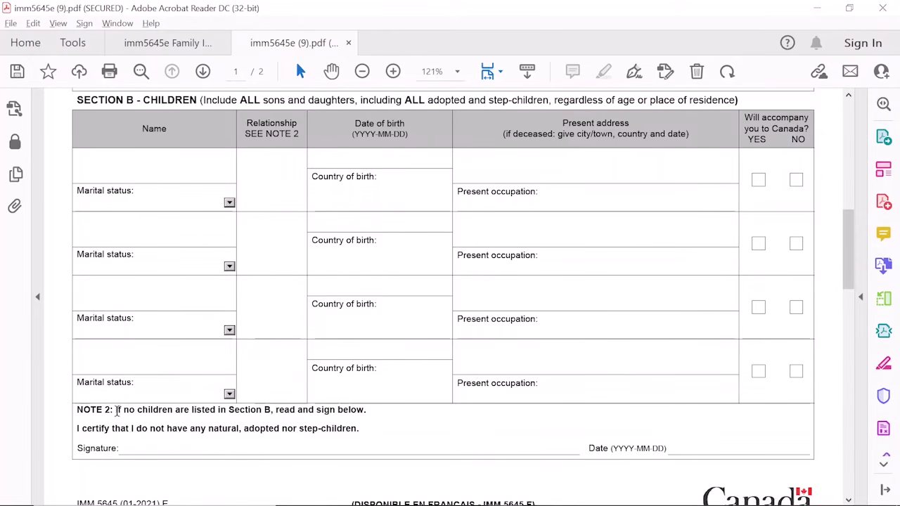
left_click_drag(116, 410, 177, 410)
left_click_drag(206, 411, 363, 415)
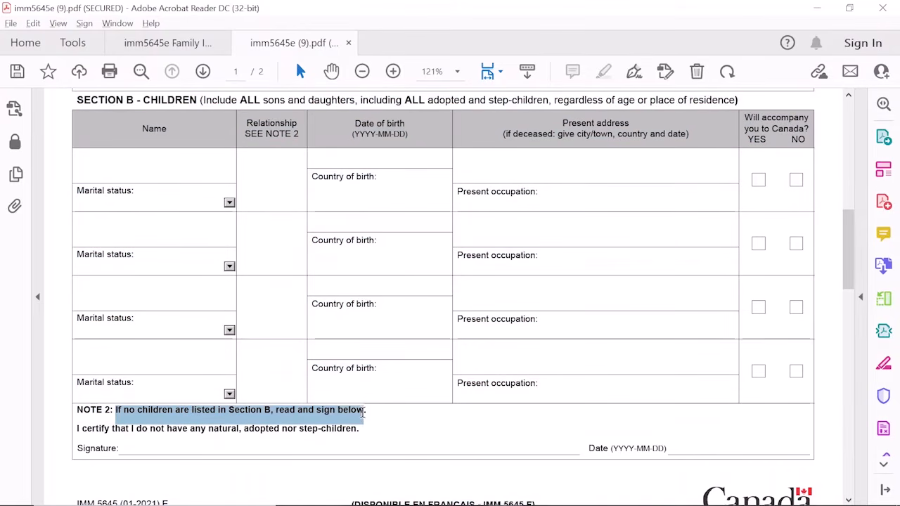
left_click(149, 444)
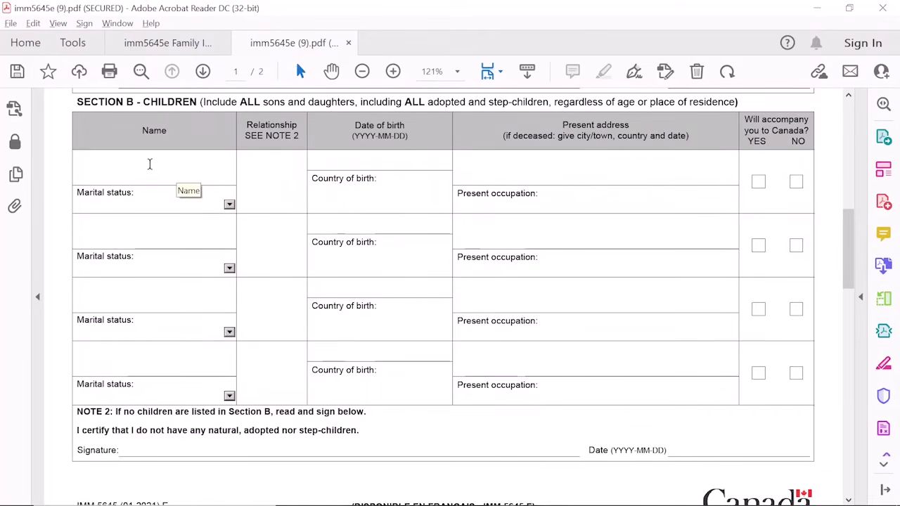
left_click(146, 164)
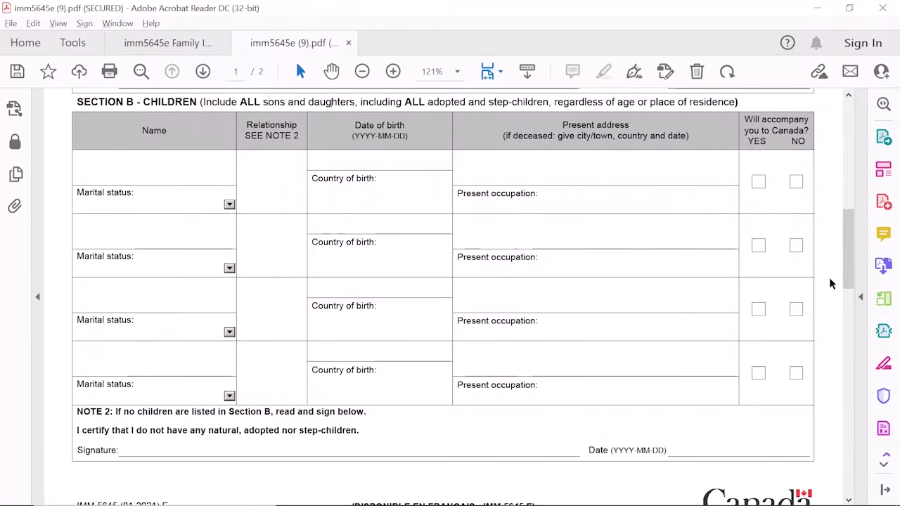
Scroll through pages 1 and 2 of the filled Family Information form to review it
mouse_move(846, 281)
left_mouse_down()
mouse_move(842, 217)
mouse_move(846, 284)
left_mouse_up()
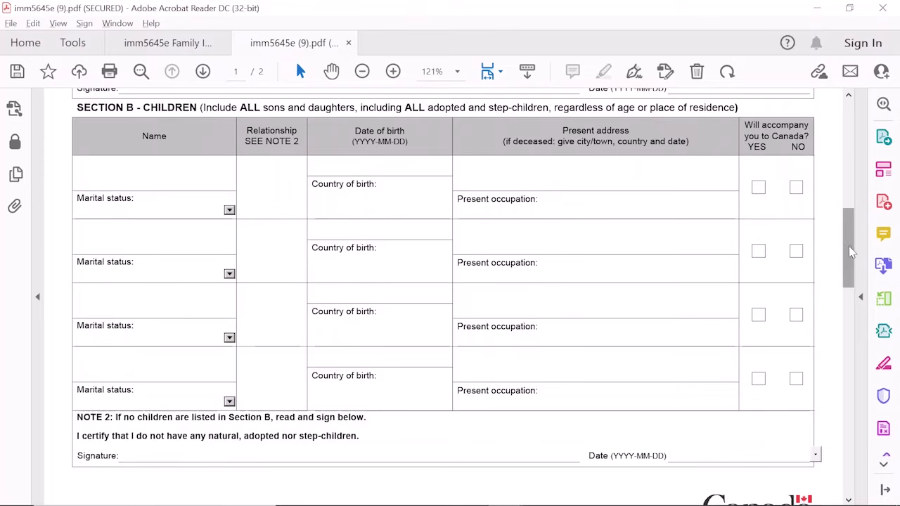
left_click_drag(847, 251, 844, 342)
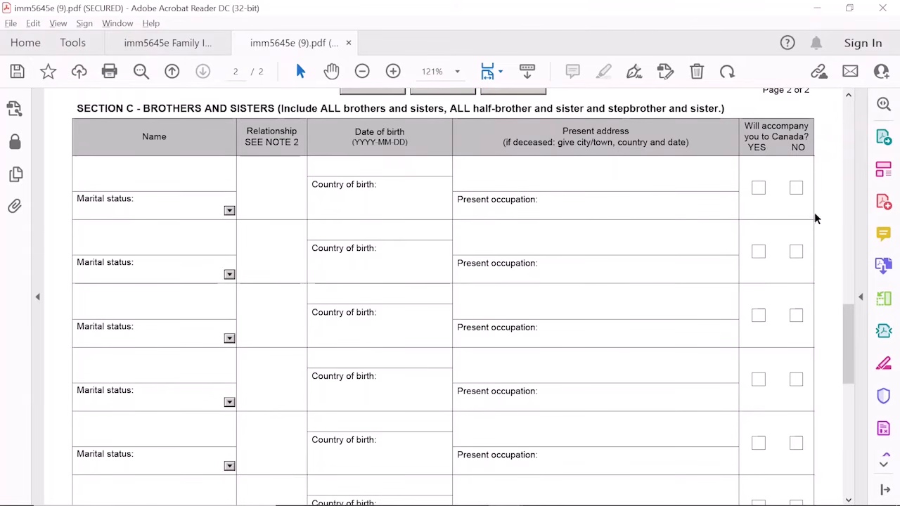
left_click_drag(847, 333, 847, 343)
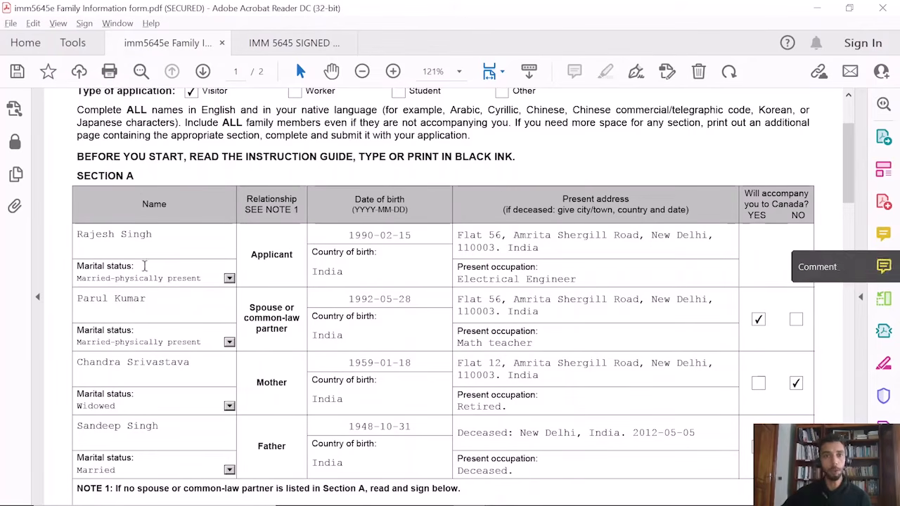
Switch to the IMM 5645 SIGNED AND DATED copy and scroll to its 2022-03-23 signature lines
left_click(297, 41)
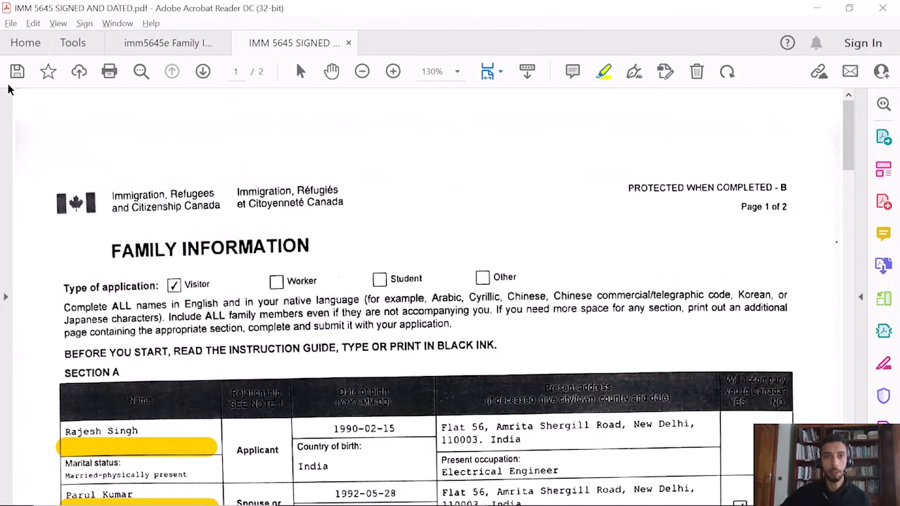
left_click_drag(852, 138, 857, 183)
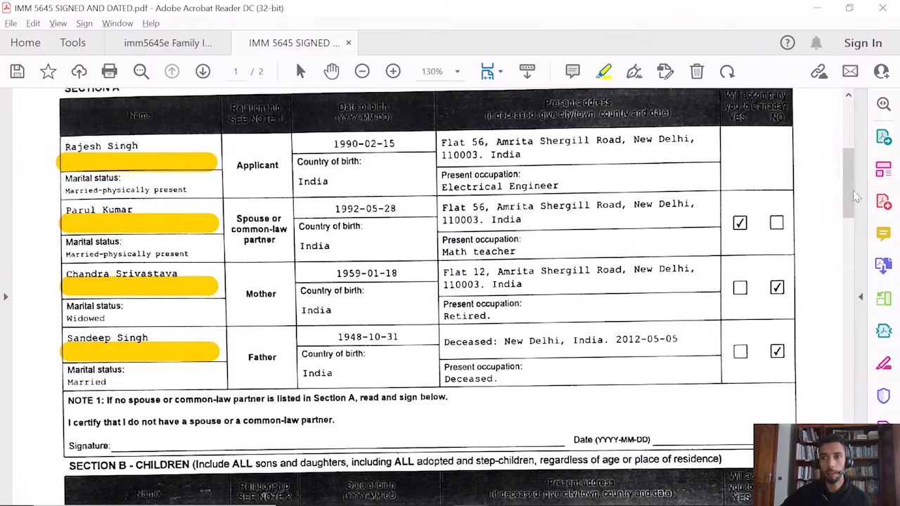
left_click_drag(856, 197, 854, 252)
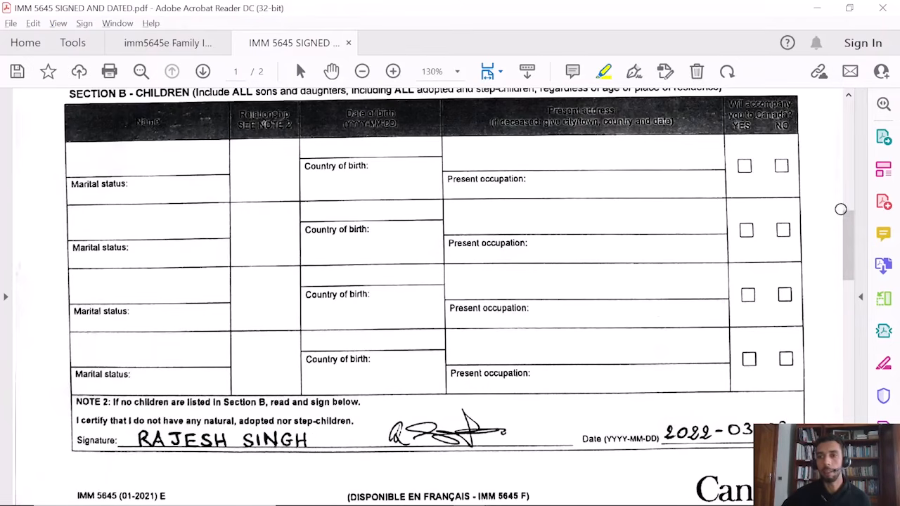
left_click_drag(848, 221, 847, 378)
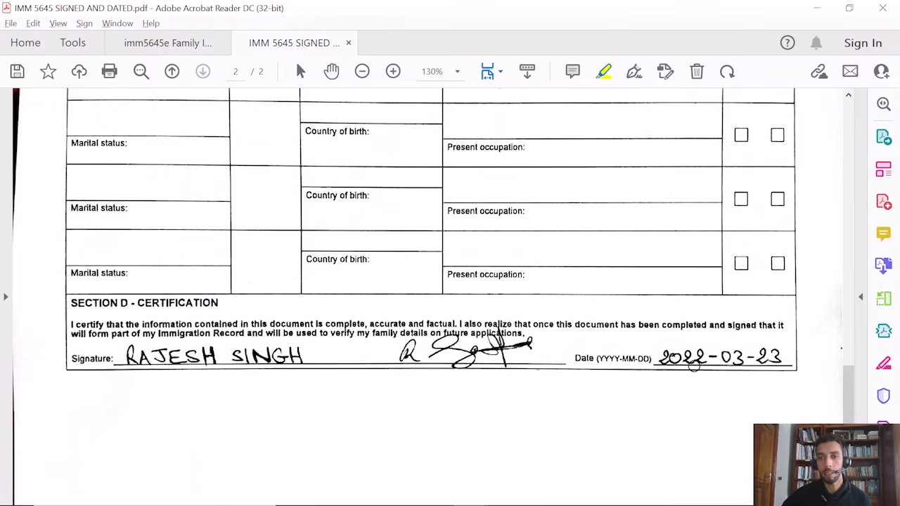
left_click_drag(848, 404, 832, 177)
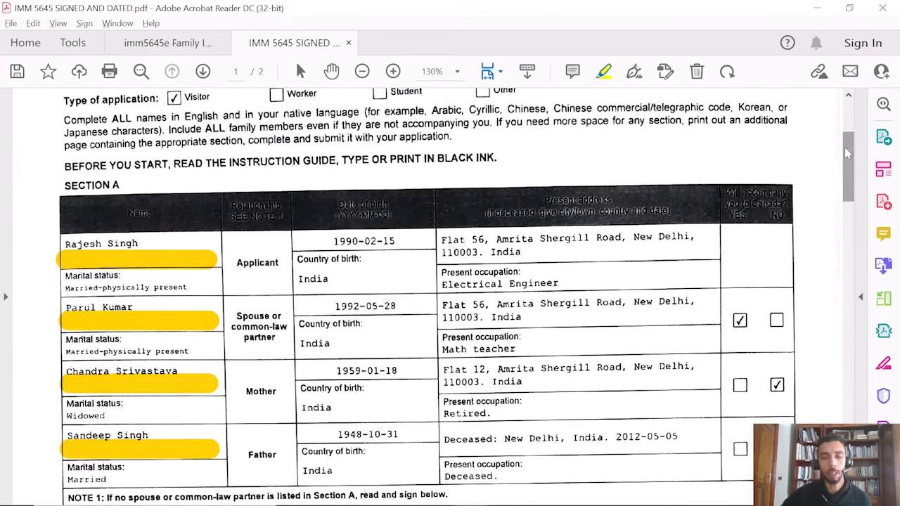
left_click_drag(844, 147, 848, 164)
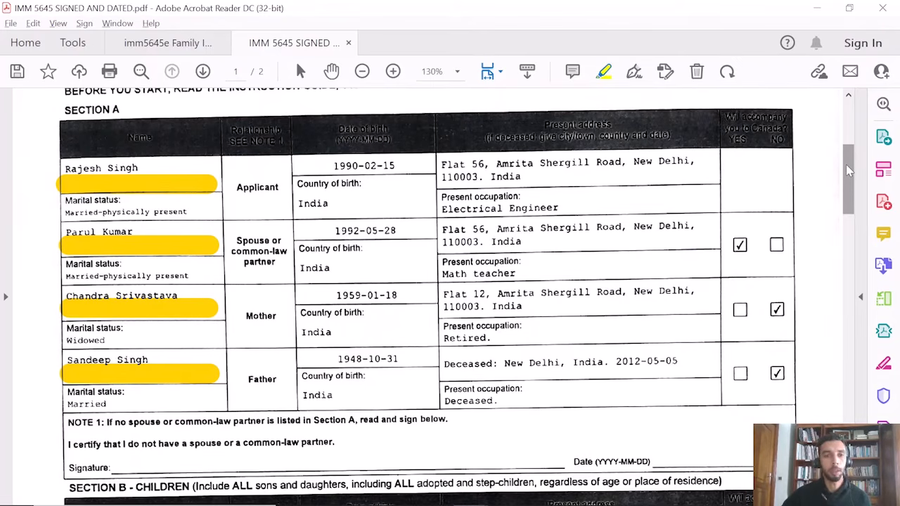
left_click_drag(847, 164, 844, 168)
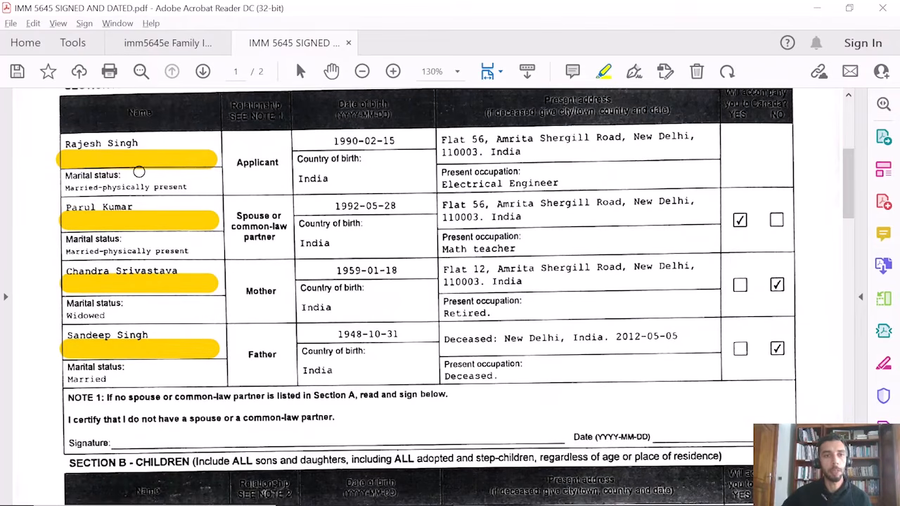
scroll(69, 169, "up", 1)
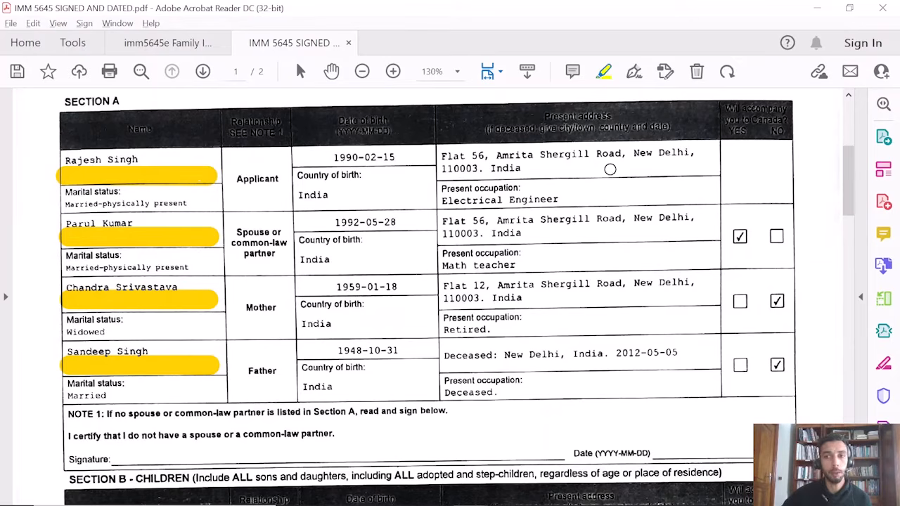
left_click_drag(849, 189, 851, 189)
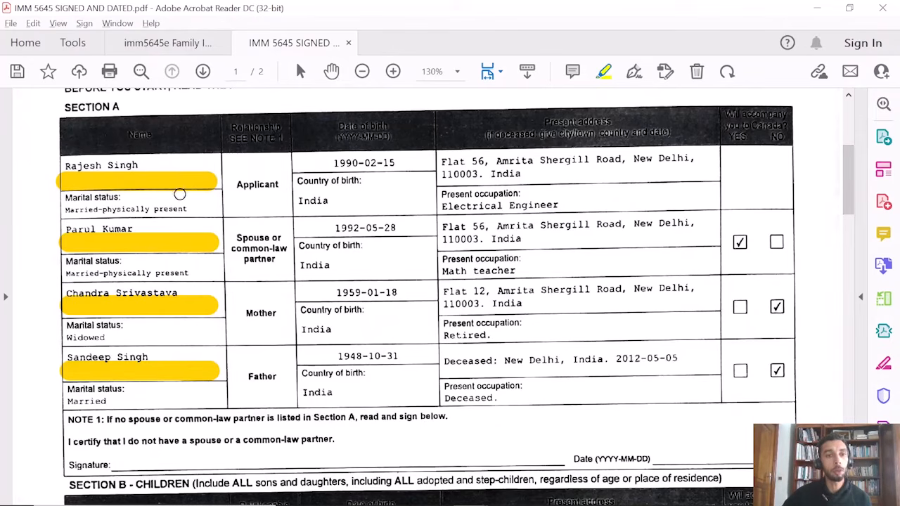
left_click_drag(847, 185, 846, 294)
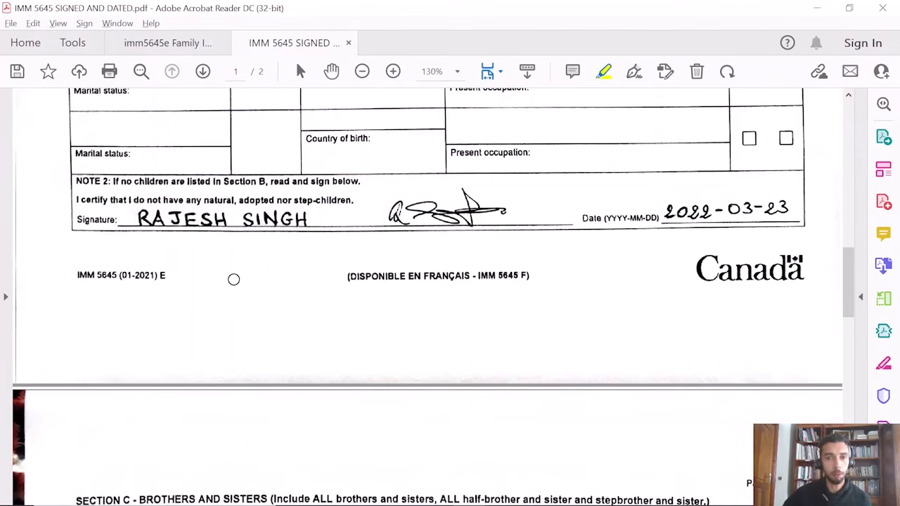
left_click_drag(855, 296, 846, 197)
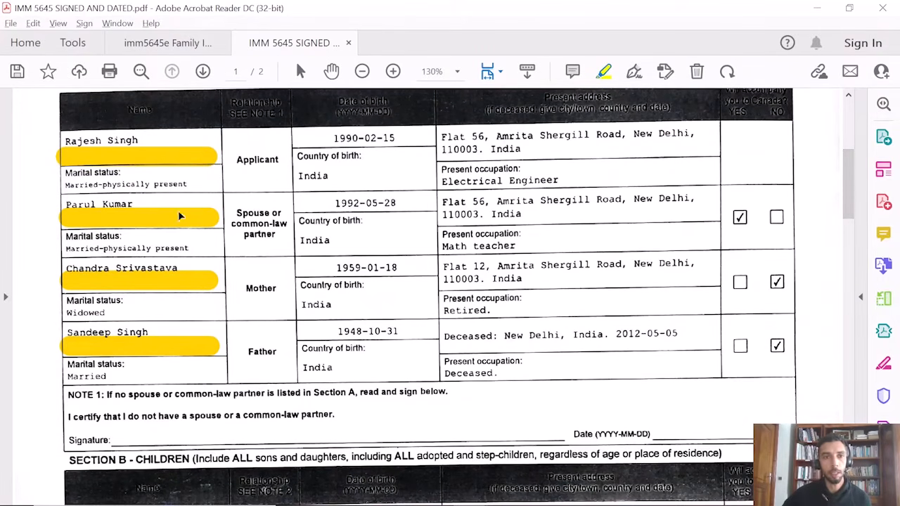
mouse_move(848, 197)
left_mouse_down()
mouse_move(845, 264)
mouse_move(840, 246)
mouse_move(846, 415)
mouse_move(831, 279)
mouse_move(836, 132)
left_mouse_up()
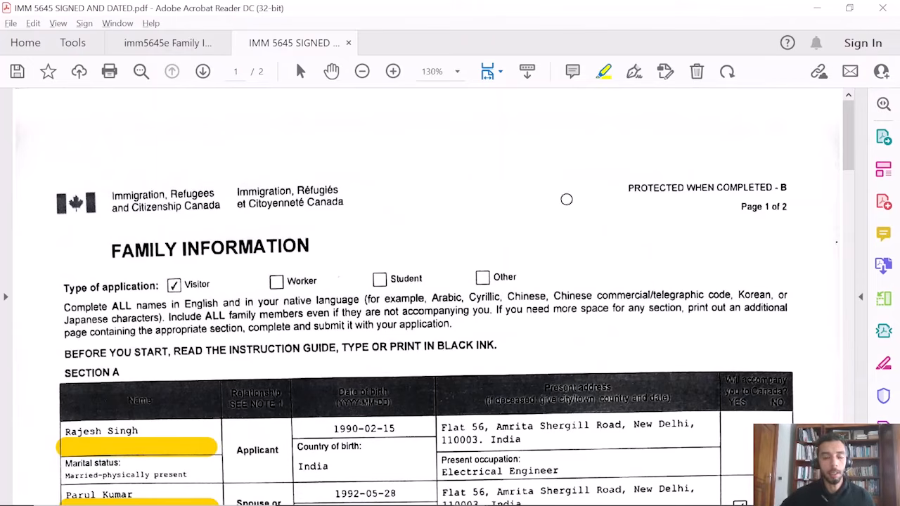
scroll(628, 229, "down", 1)
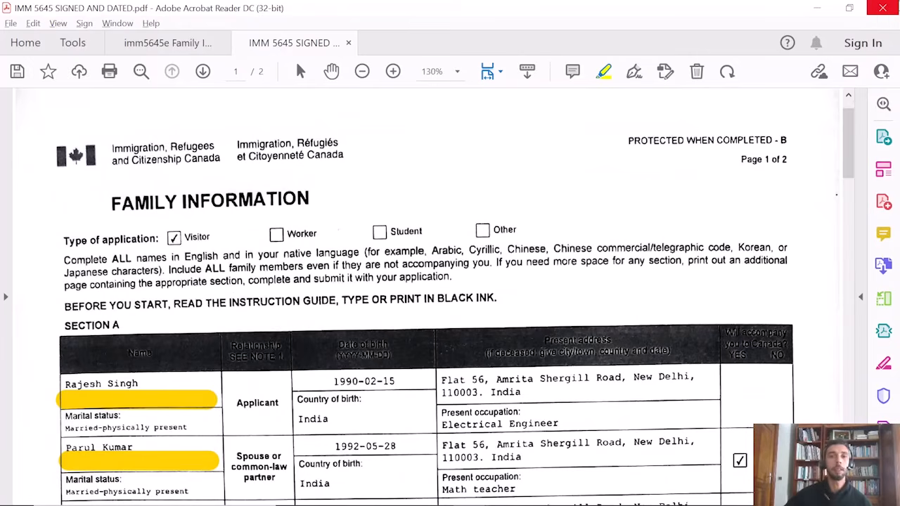